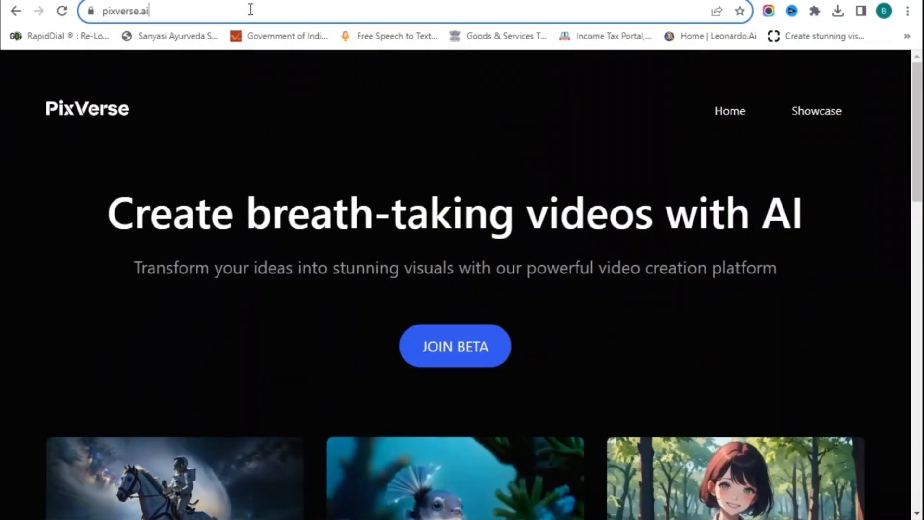
Join the PixVerse beta from pixverse.ai and accept the invitation to its Discord server.
left_click_drag(249, 8, 99, 11)
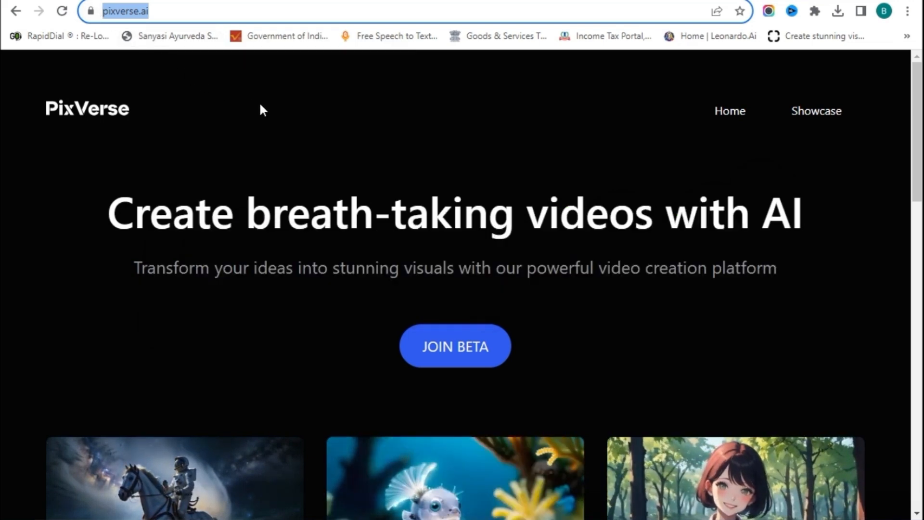
left_click(311, 124)
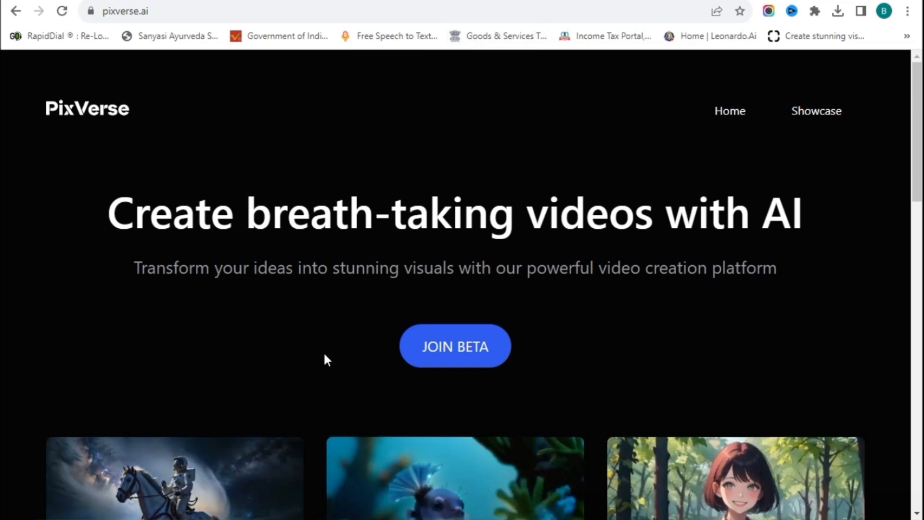
left_click(458, 357)
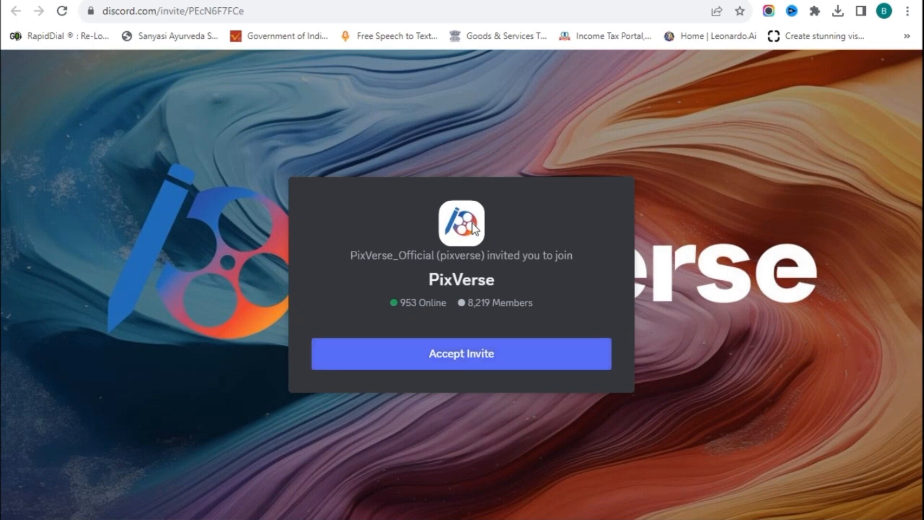
left_click(502, 358)
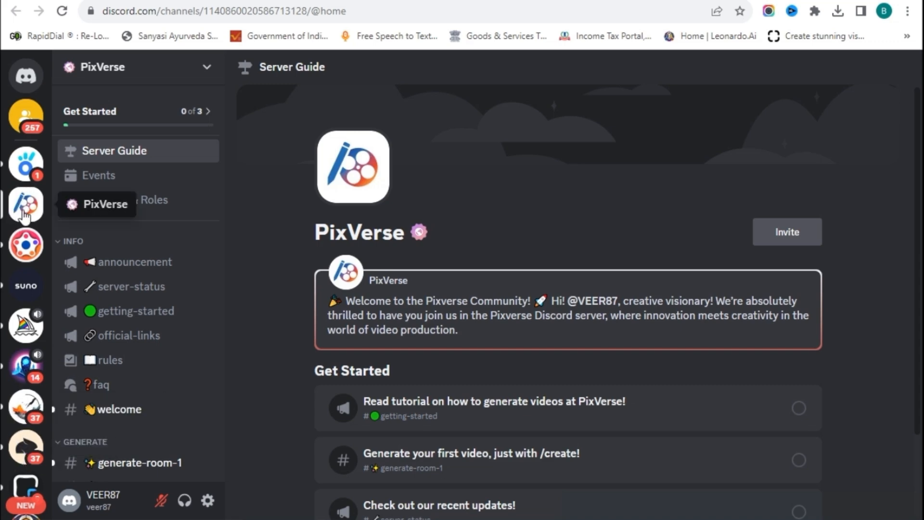
Open the generate-room-1 channel of the PixVerse server.
scroll(206, 276, "down", 5)
mouse_move(208, 277)
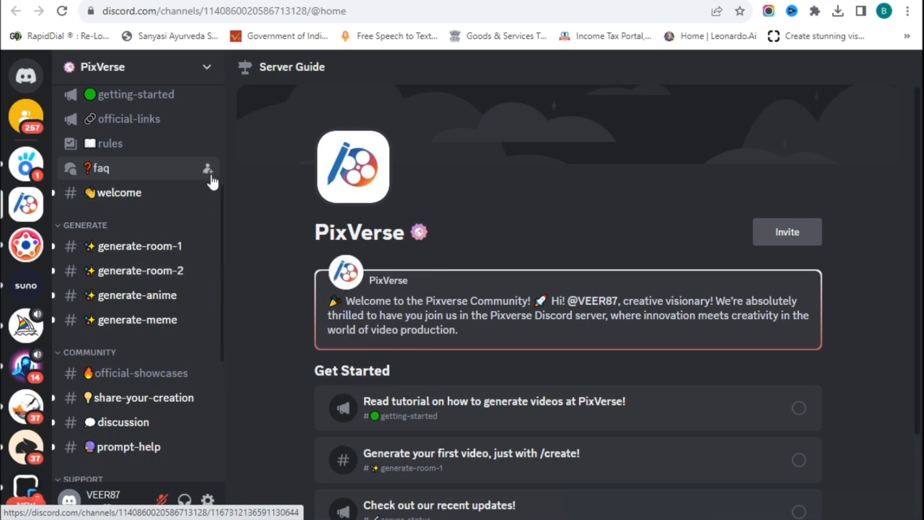
mouse_move(93, 260)
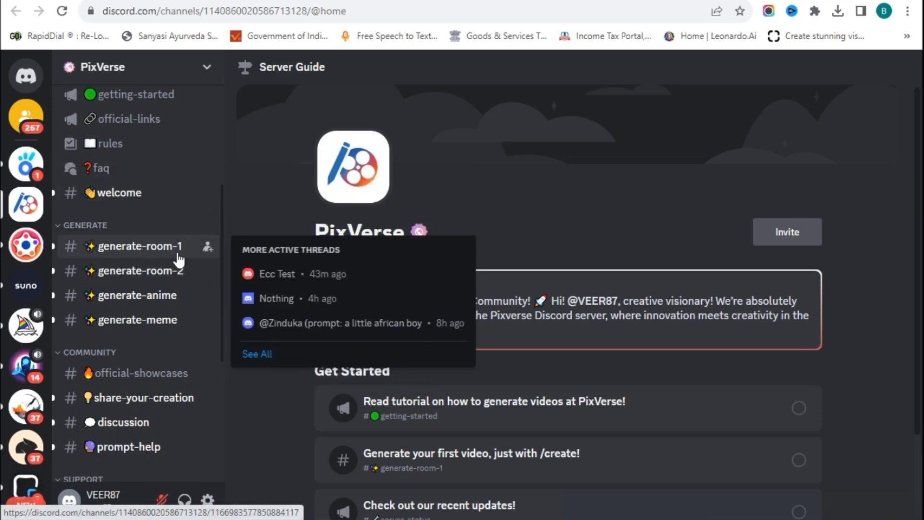
mouse_move(125, 285)
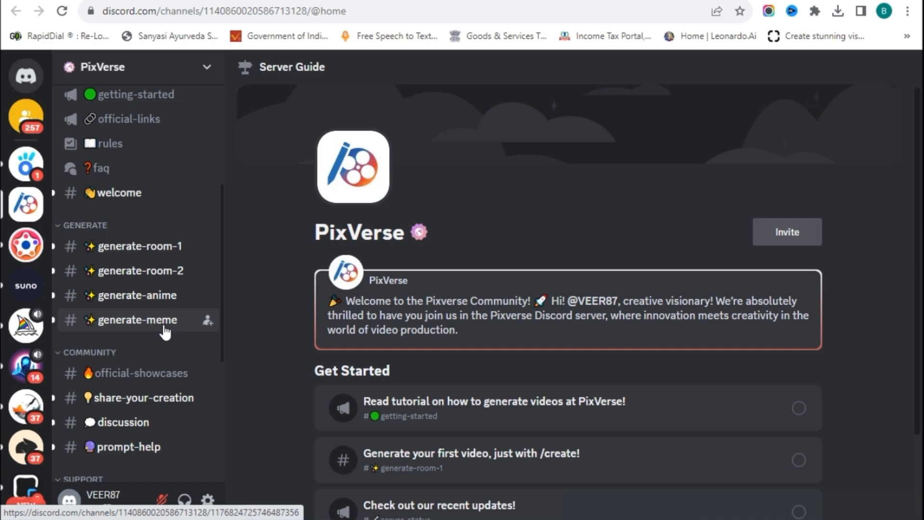
left_click(152, 255)
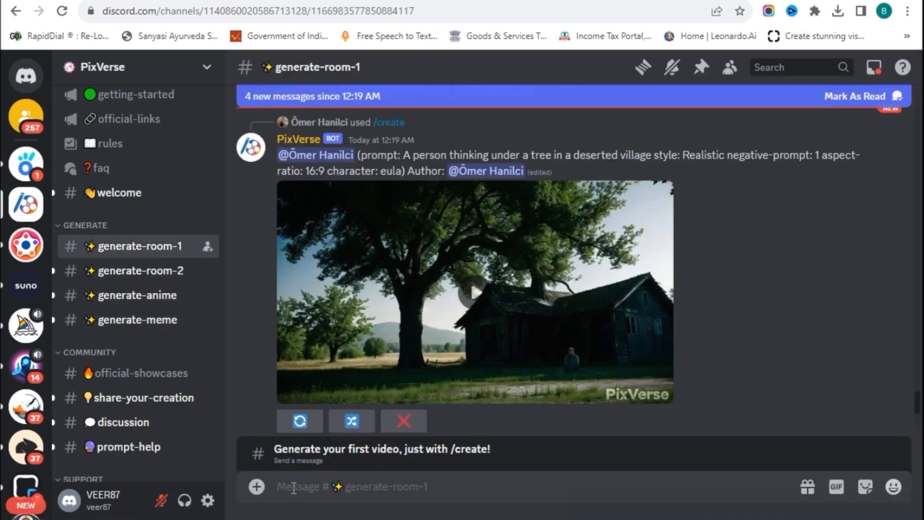
Start the /create command with a prompt for a Pixar 3D comic frame of a purple sports car racing through city streets at night.
type("/create")
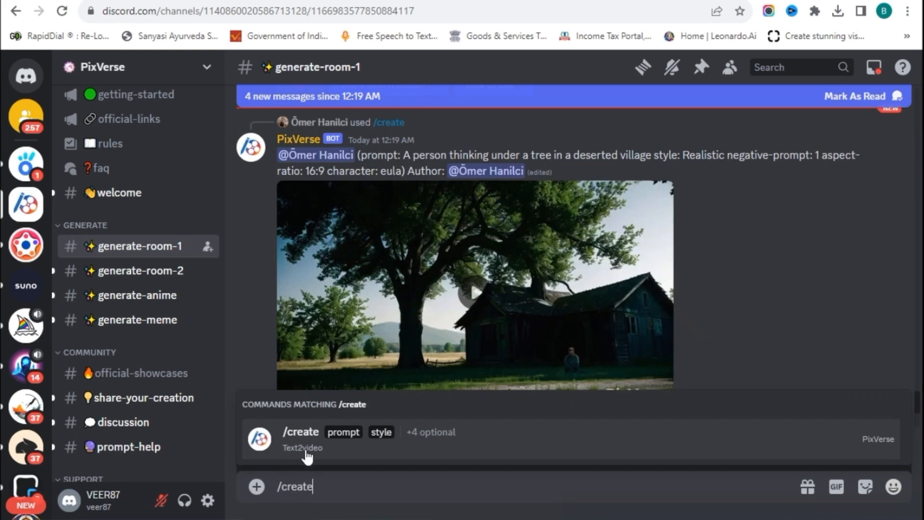
left_click(302, 450)
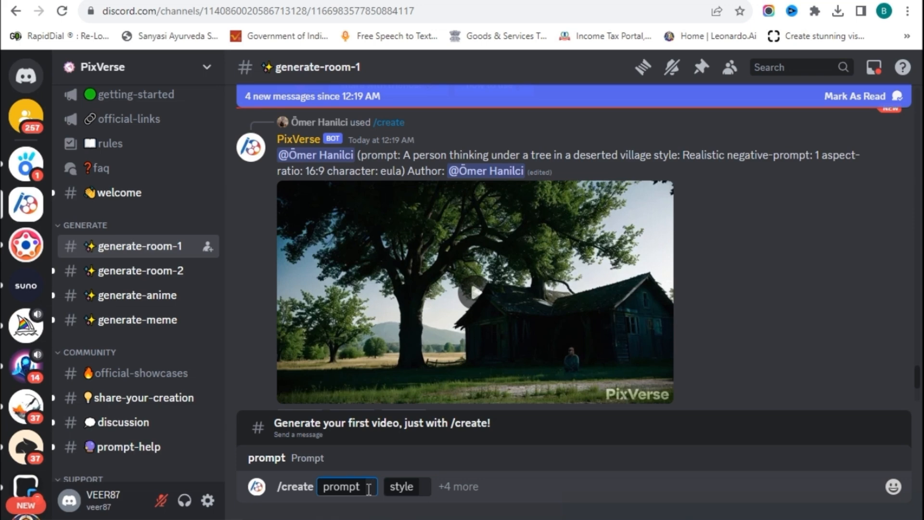
type("In a Pixar 3D comic frame, a purple sports car races through the city streets at night, influenced by the playful style of Pete Docter. Vibrant colors and exaggerated motion convey the excitement of the fast-paced scene.")
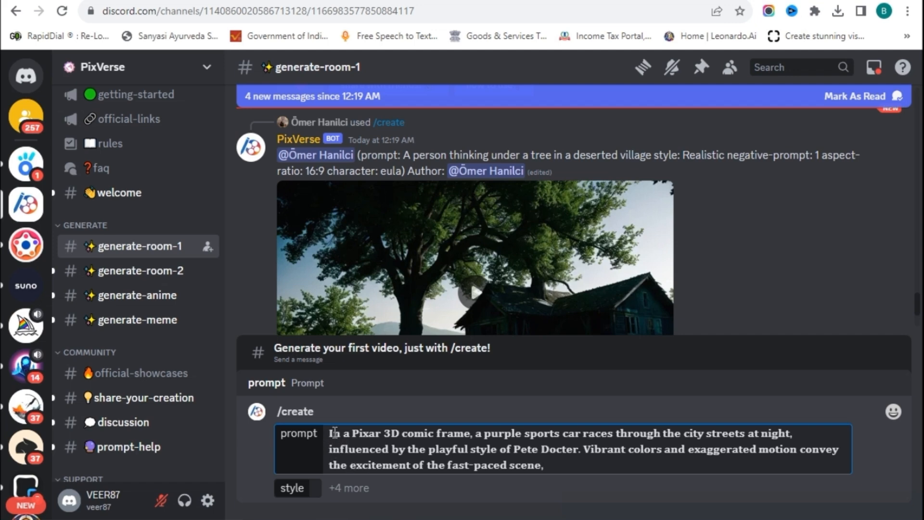
left_click_drag(331, 432, 558, 463)
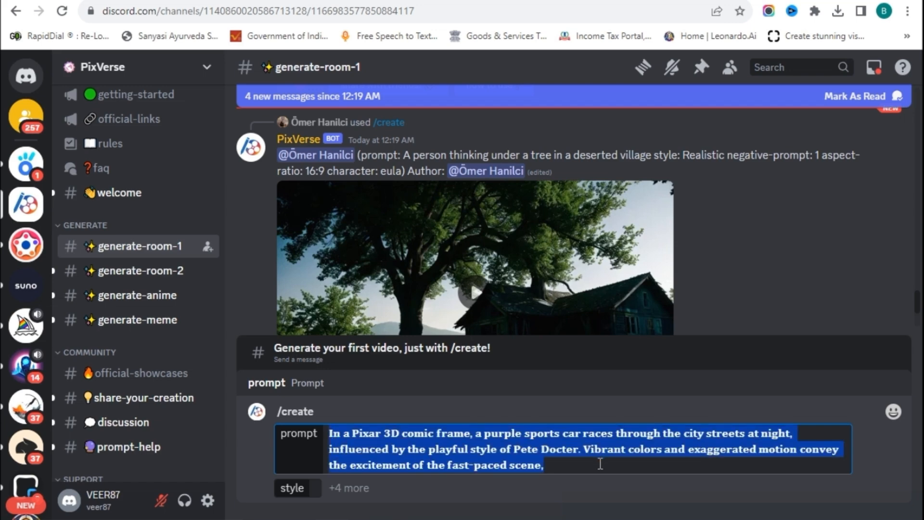
left_click(562, 466)
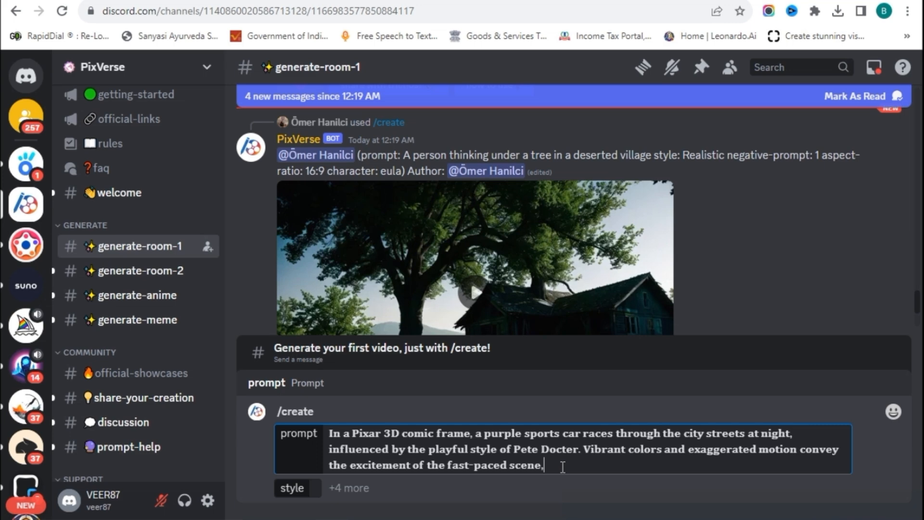
Set the style to Realistic, a negative prompt listing flaws from "UGLY, BLURRY, DEFORMED" to "DEFORMED FACE, BLUR", and the aspect ratio to 16:9.
left_click(298, 487)
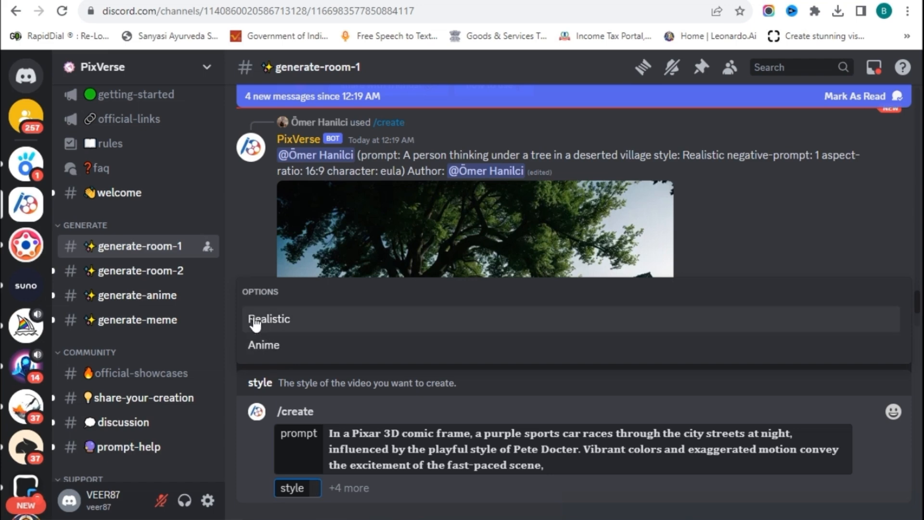
left_click(276, 320)
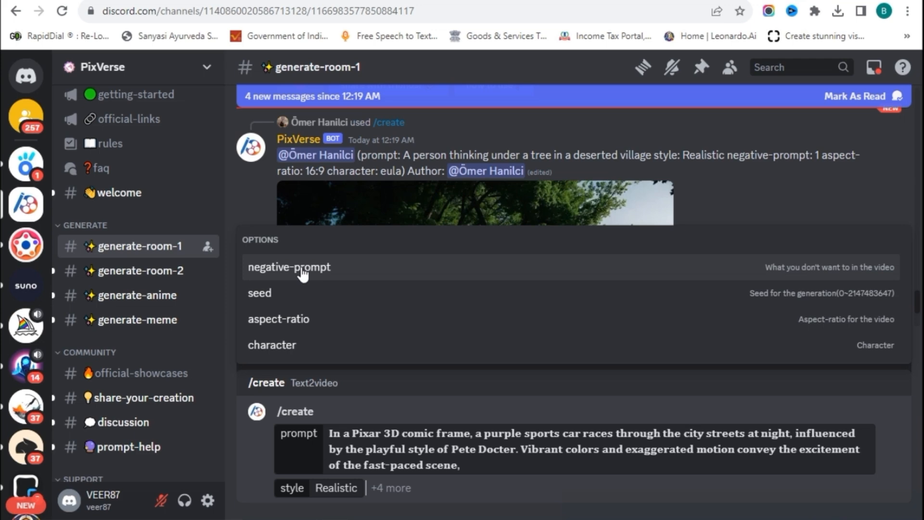
left_click(302, 268)
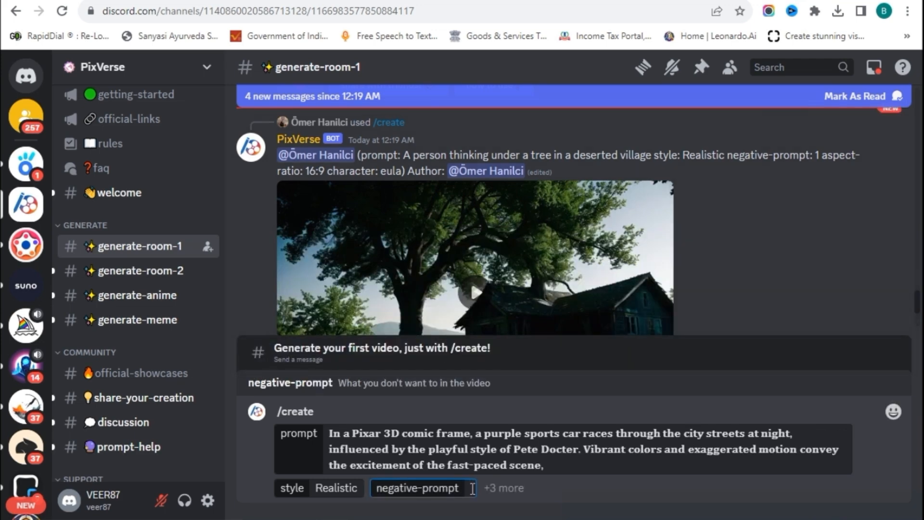
type("\"UGLY, BLURRY, DEFORMED, MULTIPLE LIMBS, PIXELATED, STATIC, FOG, CARTOON, VECTOR ART, FLAT, UNCLEAR, DISTORTED, ERROR, STILL, LOW RESOLUTION, OVERSATURATED, GRAIN, DEFORMED FACE, BLUR\"")
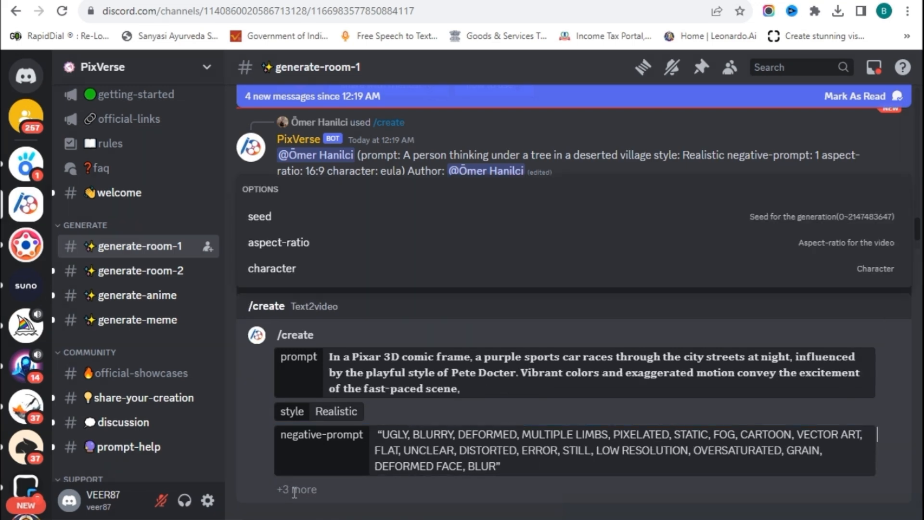
left_click(282, 247)
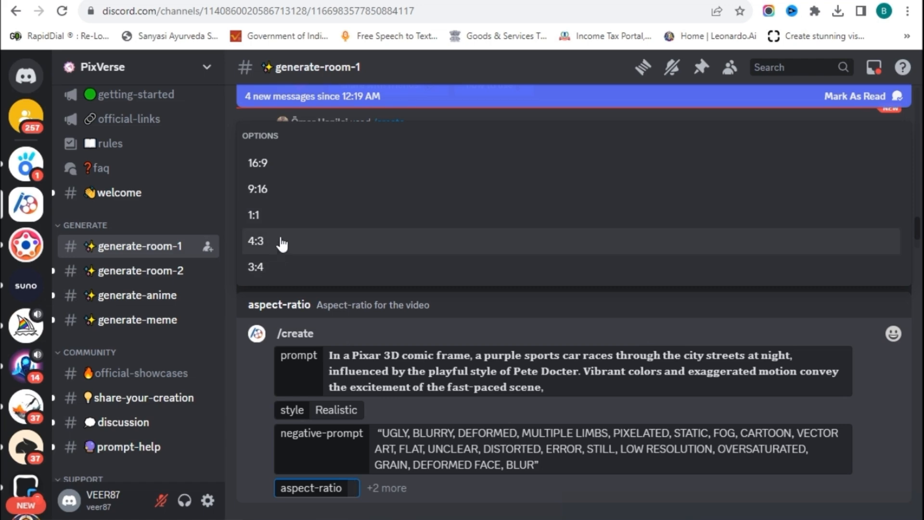
left_click(257, 164)
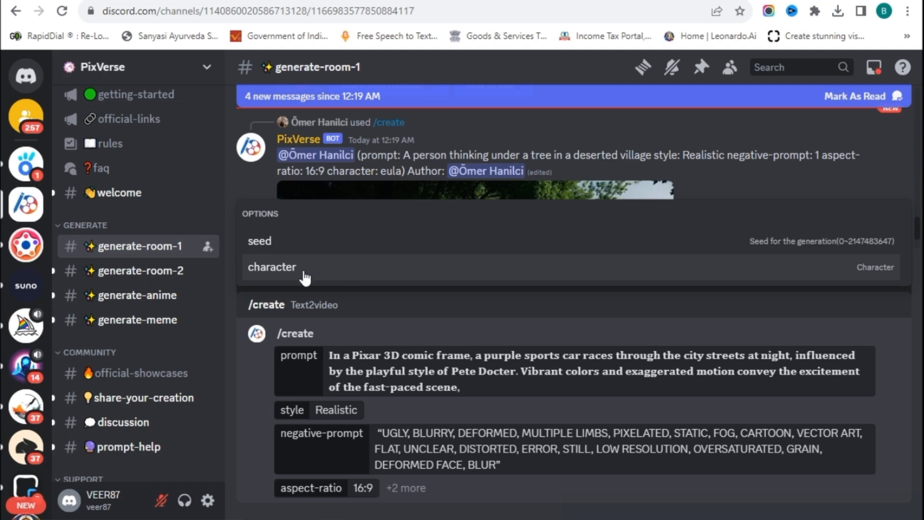
Submit the /create command without a character option and play the generated sports car video.
left_click(289, 277)
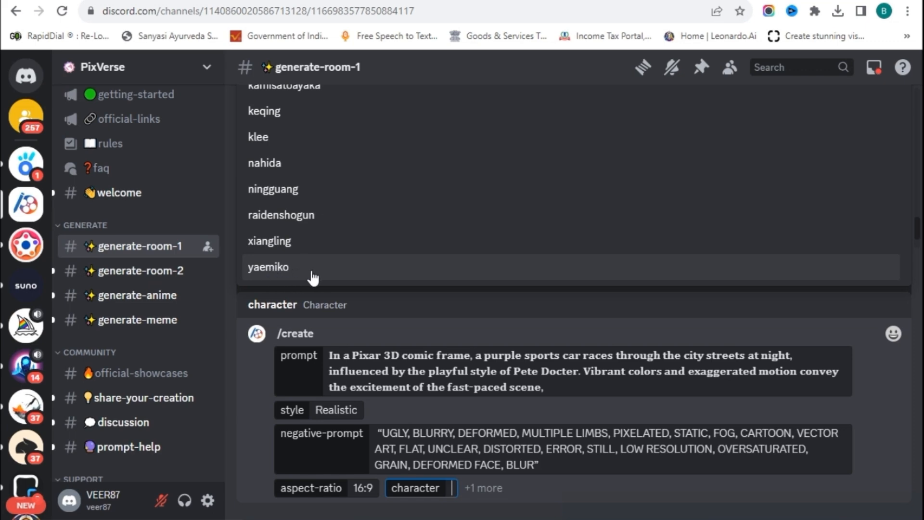
key("BackSpace")
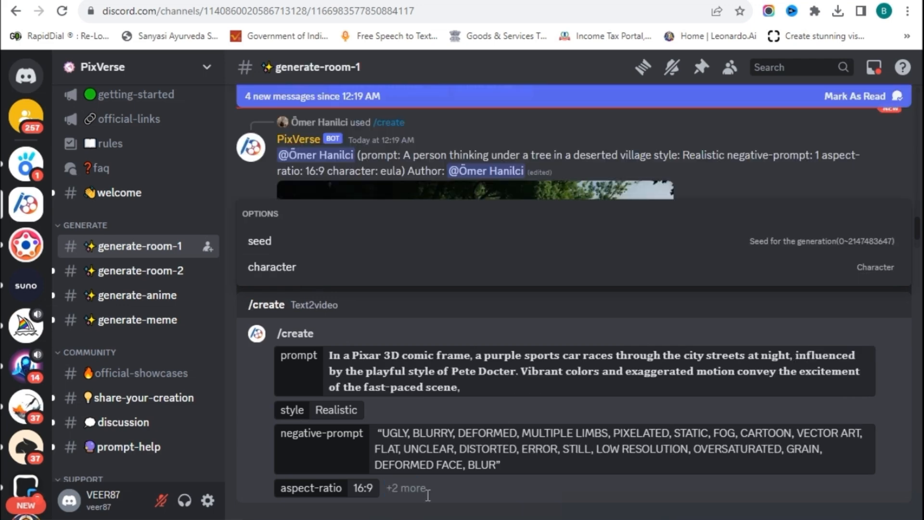
key("Return")
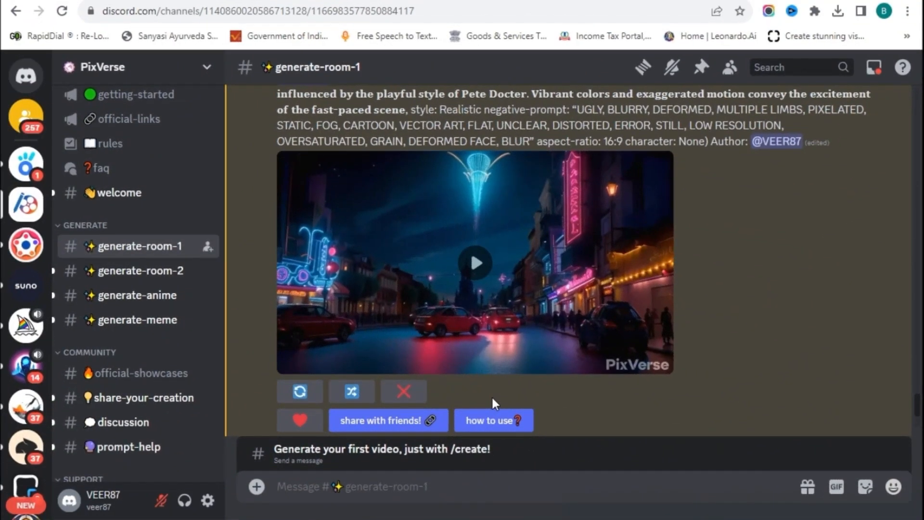
left_click(478, 270)
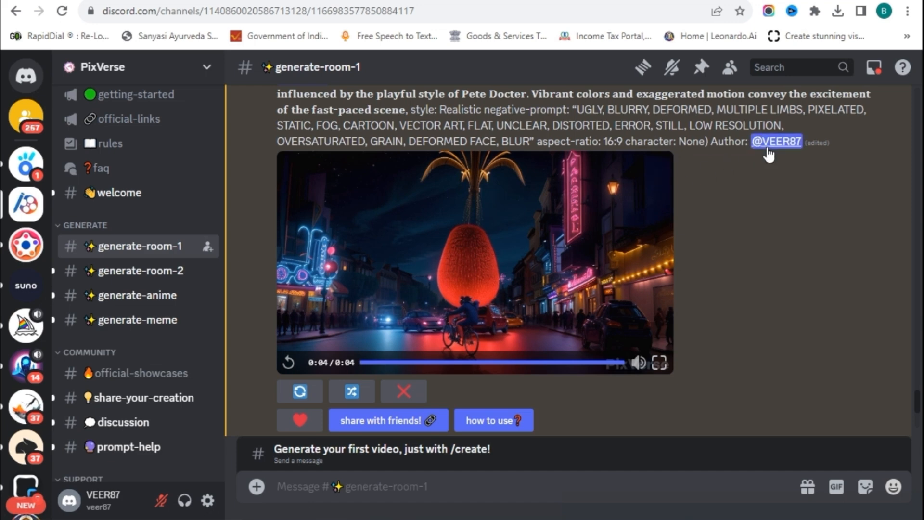
Generate and play a Realistic 16:9 /create video of a smart guy navigating New York's vibrant streets, using the same negative prompt.
type("/create")
key("Return")
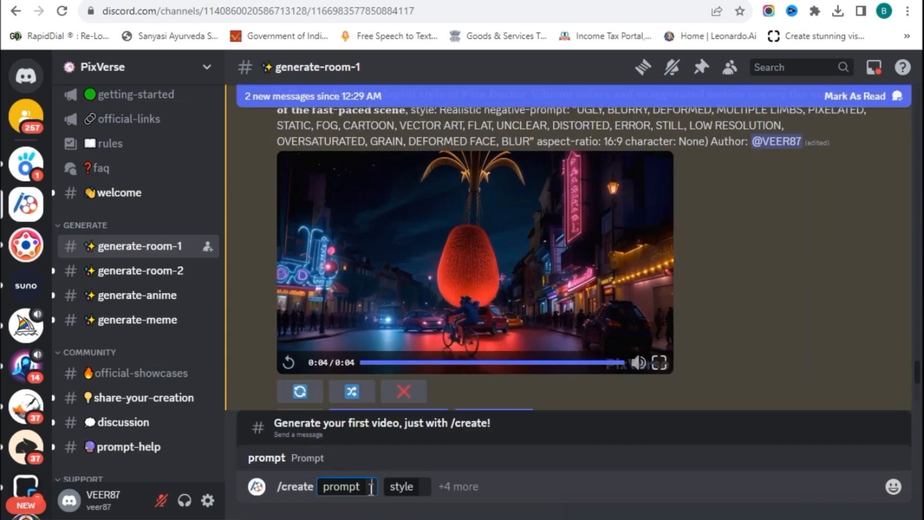
type("A Pixar 3D comic frame unfolds the story of a smart guy navigating the vibrant streets of New York, inspired by the dynamic style of Lee Unkrich. Neon colors pop against the urban backdrop, conveying the character's intellect and the city's lively spirit.")
key("Tab")
key("Return")
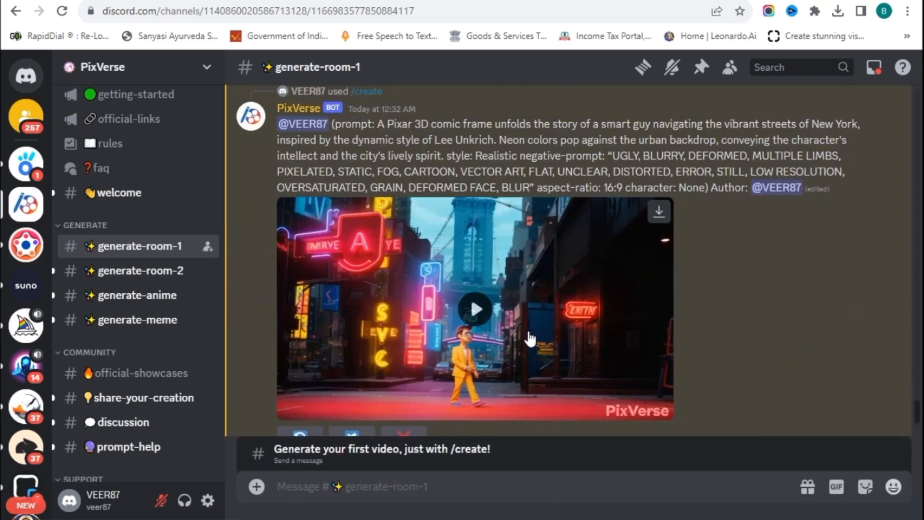
left_click(478, 310)
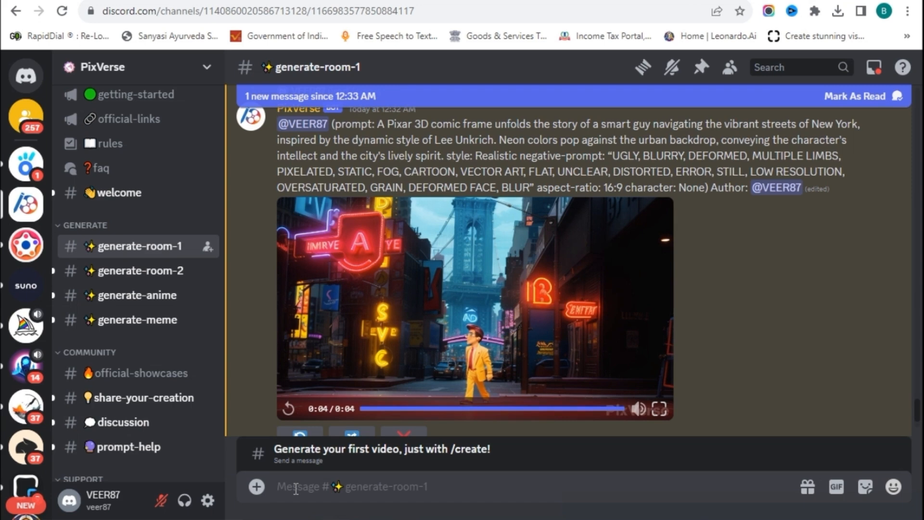
Submit the /animate command with the image alchemyrefiner_alchemymagic_0_2fd81ae7-445d-4abc-a9a5-6a28e7e28afd_0.jpg from Downloads.
type("/animate")
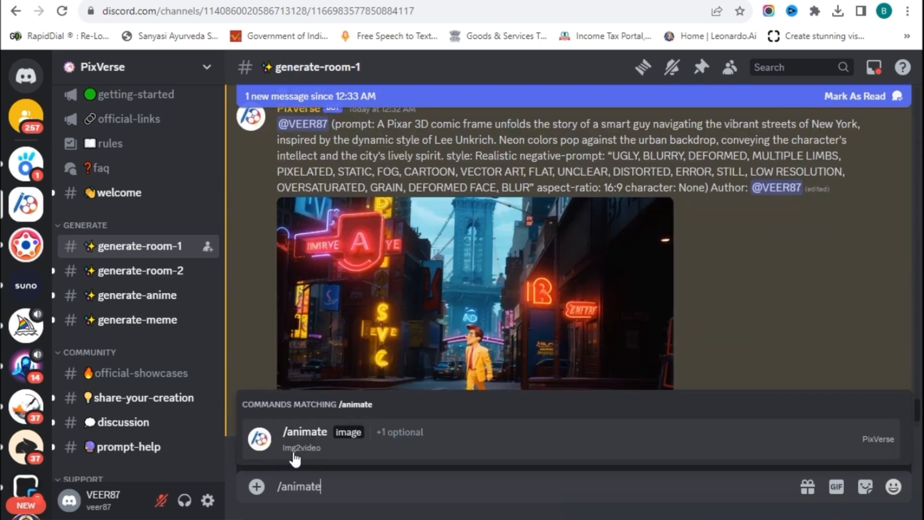
left_click(304, 455)
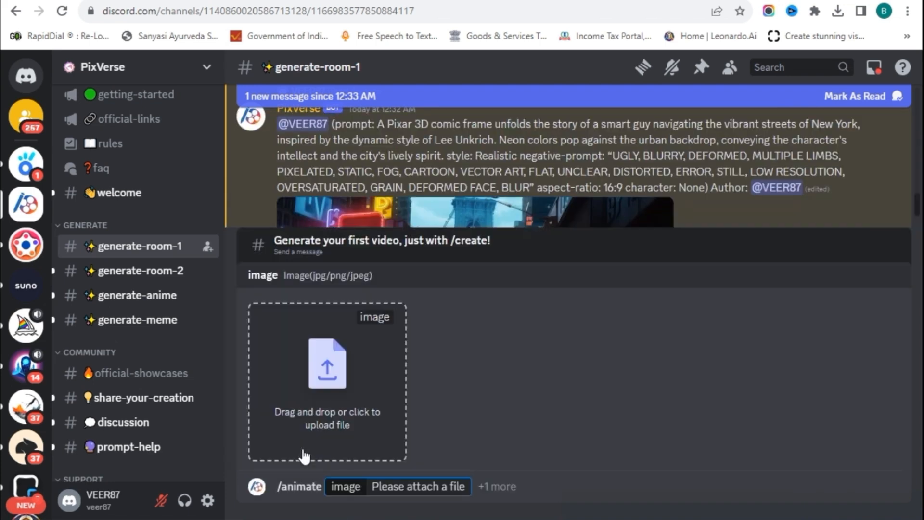
left_click(342, 369)
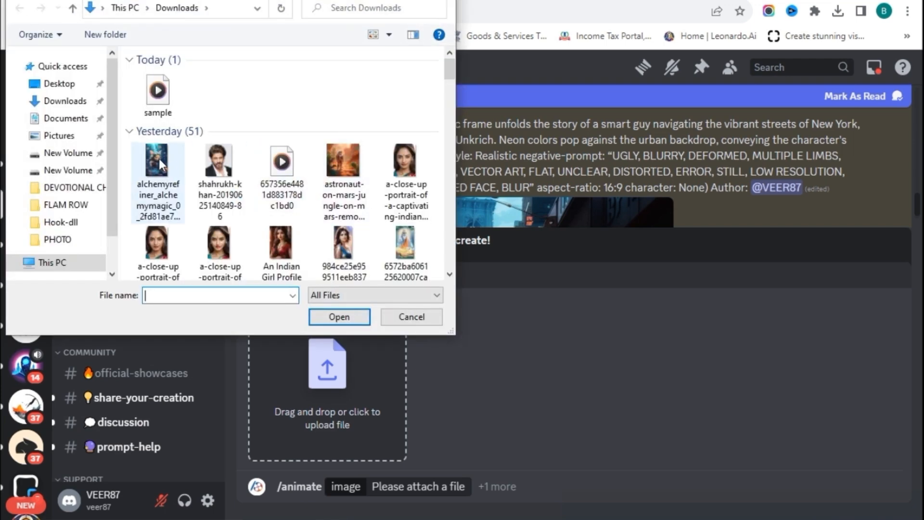
left_click(158, 158)
left_click(325, 317)
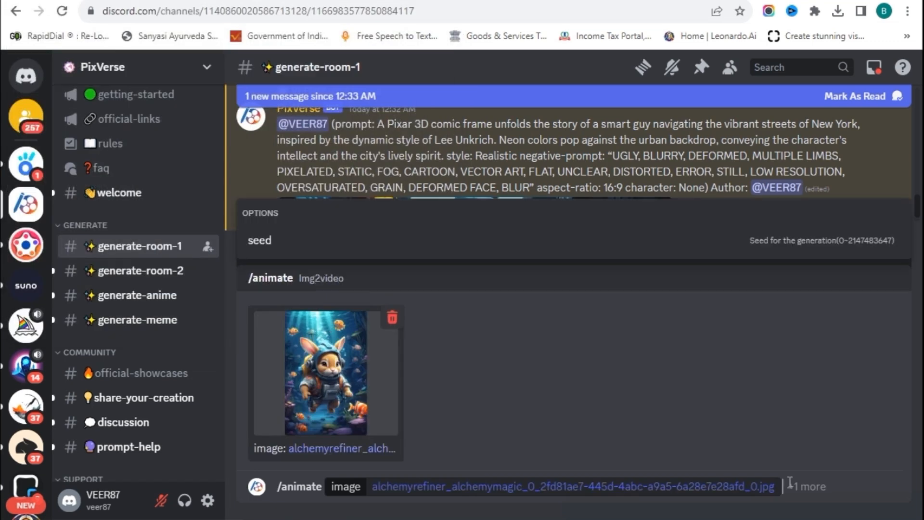
key("Return")
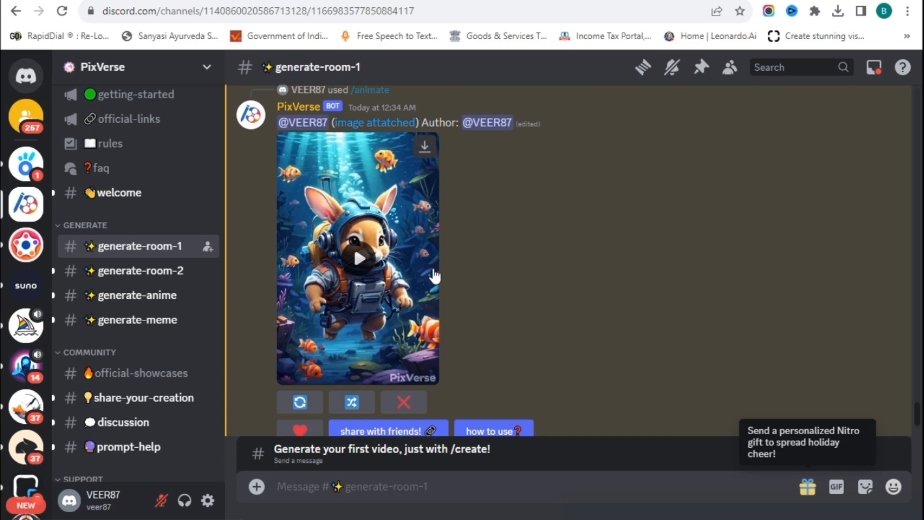
Play the animated rabbit diver video and download it.
left_click(359, 260)
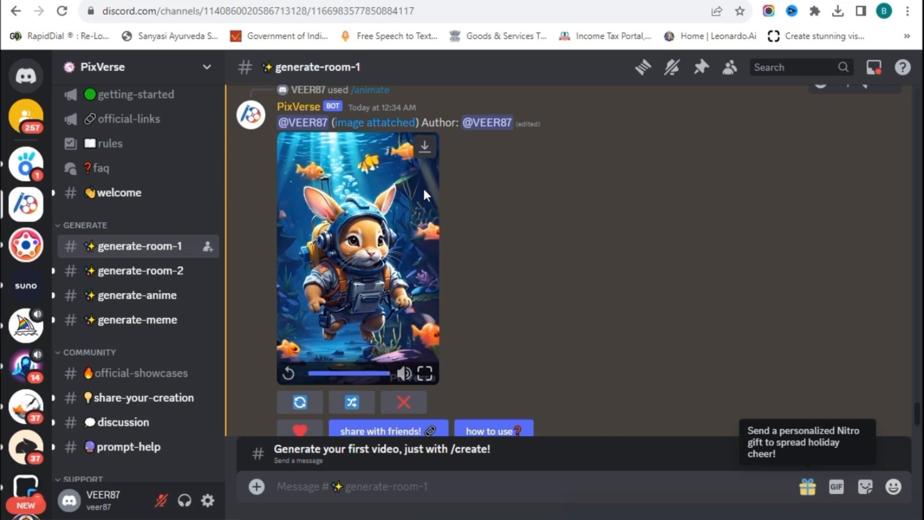
left_click(426, 150)
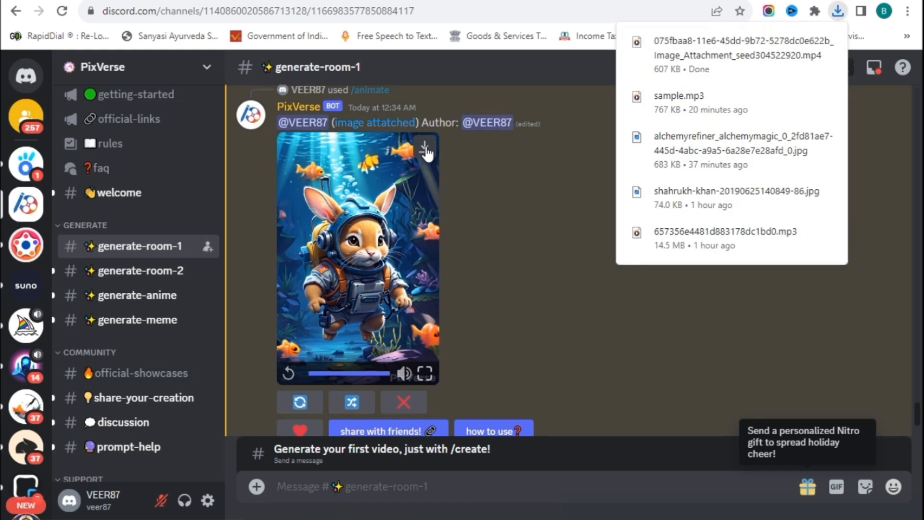
left_click(489, 211)
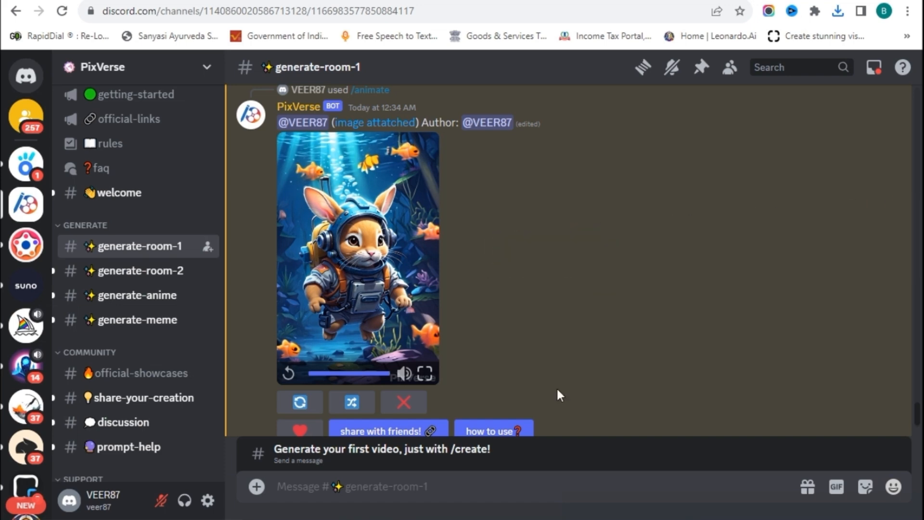
left_click(299, 488)
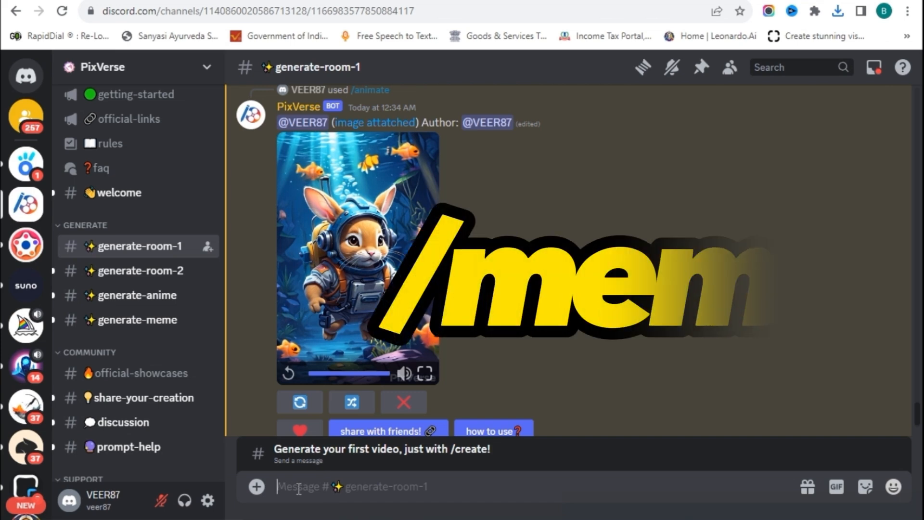
type("/meme")
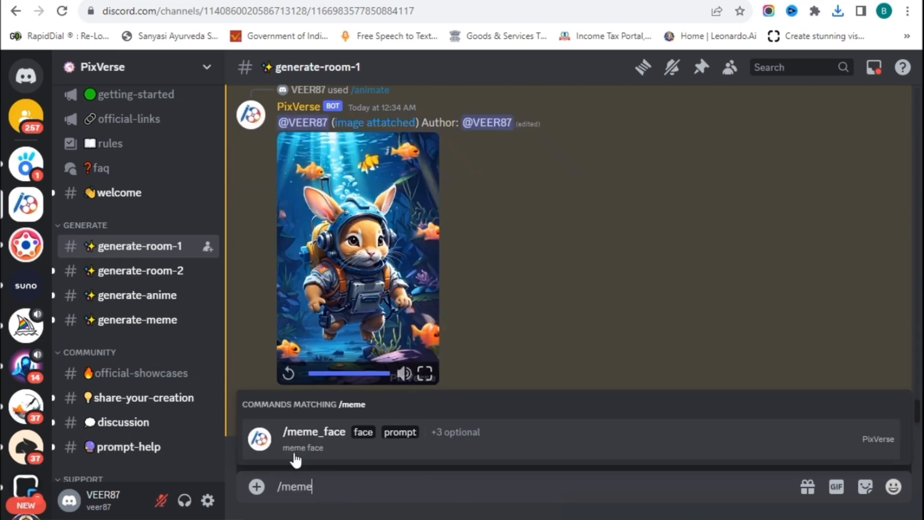
left_click(306, 454)
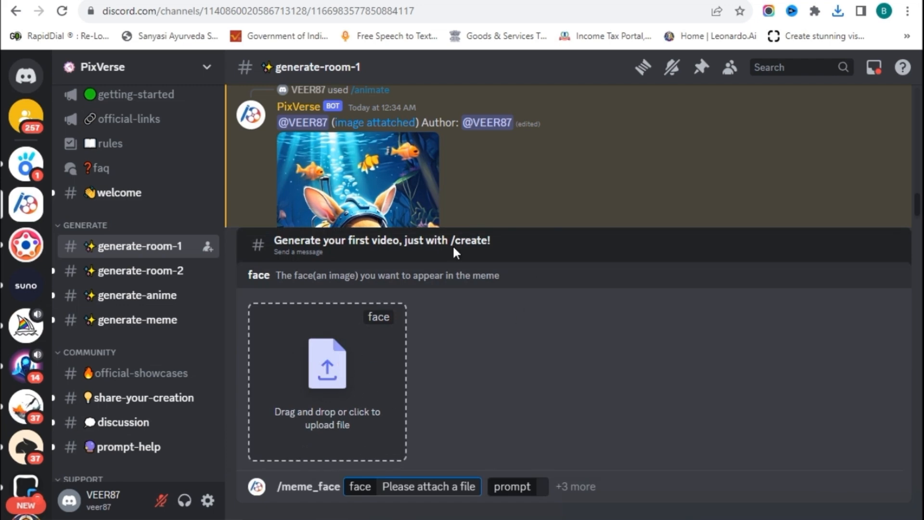
left_click(331, 380)
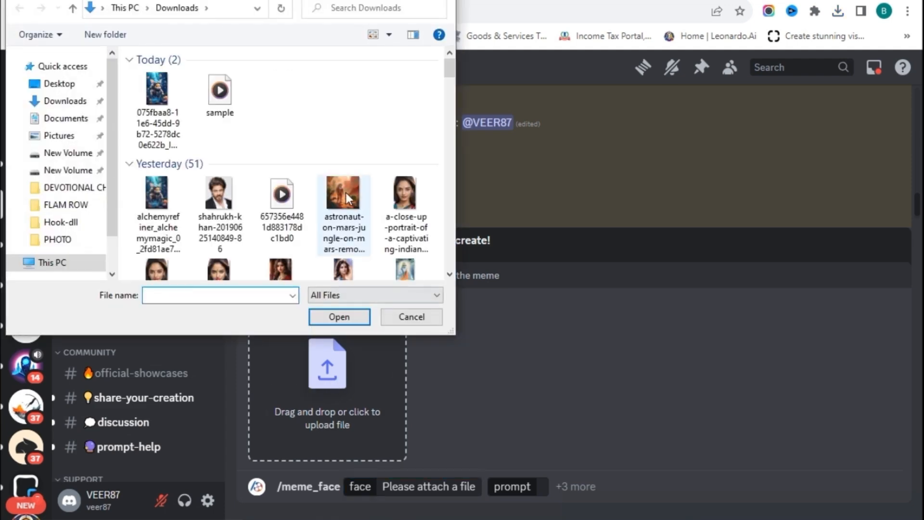
left_click(219, 202)
left_click(339, 316)
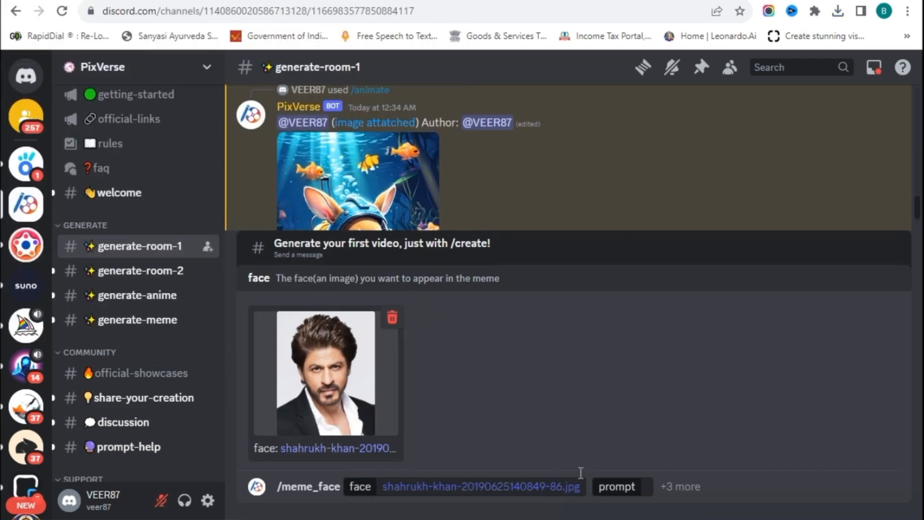
Enter the prompt "a handsome man is walking in tokyo street, hyper realistic" and the same negative prompt beginning "UGLY, BLURRY, DEFORMED, MULTIPLE LIMBS".
left_click(625, 486)
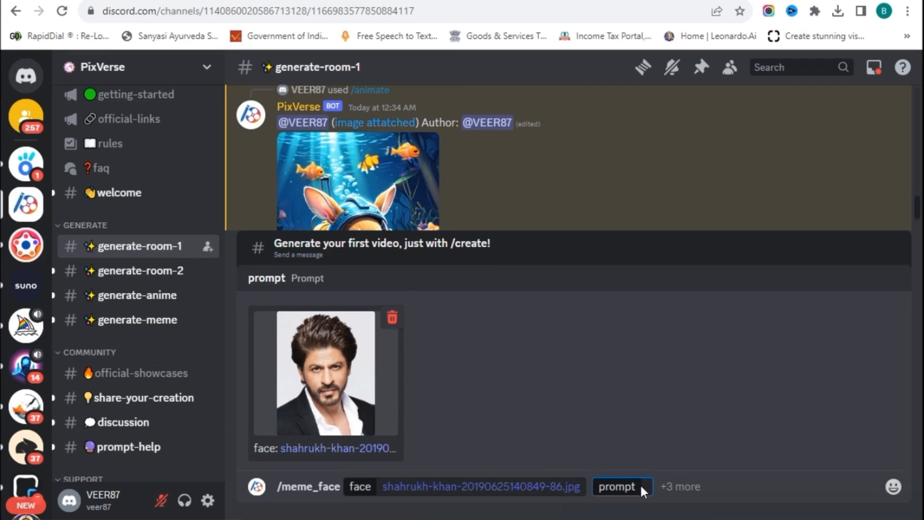
type("a handsome man is walking in tokyo street, hyper realistic")
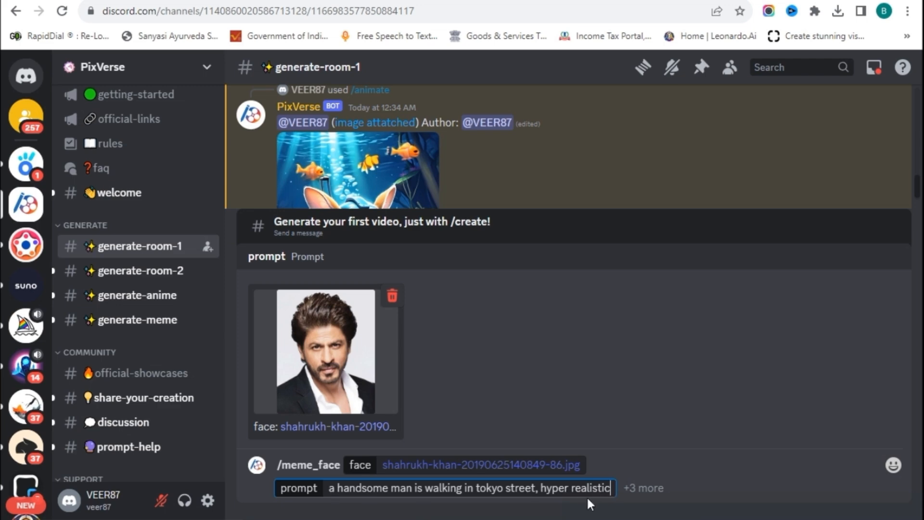
left_click(651, 487)
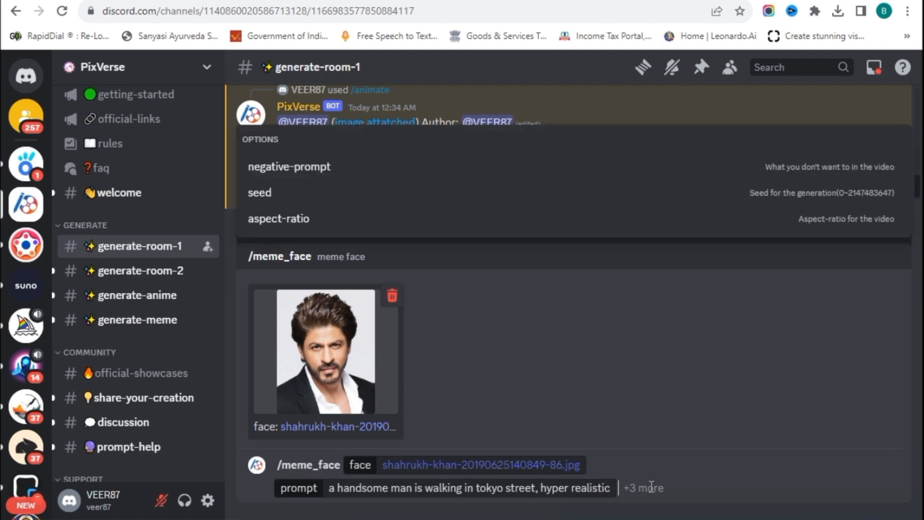
left_click(305, 168)
type("\"UGLY, BLURRY, DEFORMED, MULTIPLE LIMBS, PIXELATED, STATIC, FOG, CARTOON, VECTOR ART, FLAT, UNCLEAR, DISTORTED, ERROR, STILL, LOW RESOLUTION, OVERSATURATED, GRAIN, DEFORMED FACE, BLUR\"")
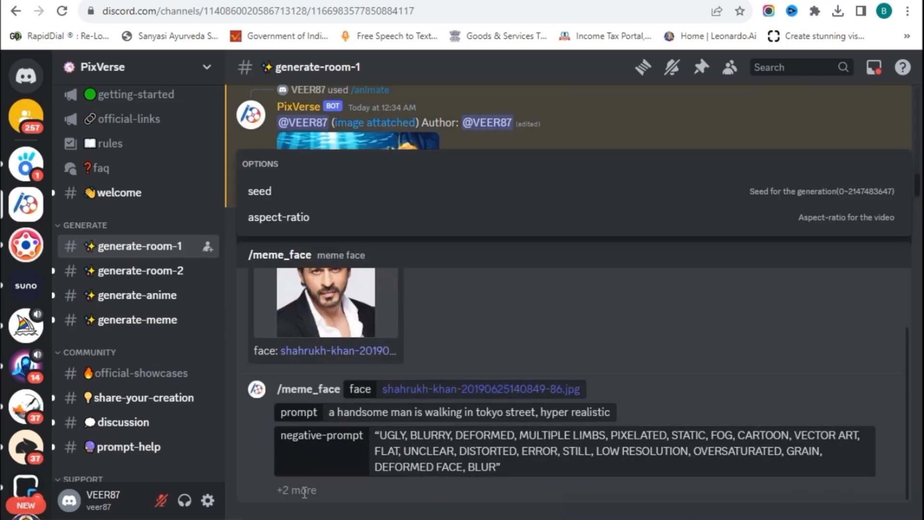
Set the meme video's aspect ratio to 9:16 and submit the /meme_face command.
left_click(277, 219)
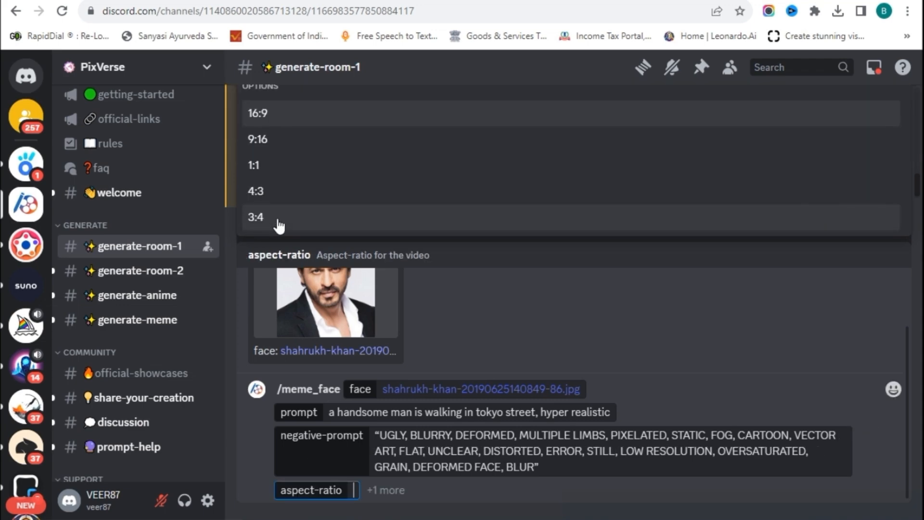
left_click(265, 139)
key("Return")
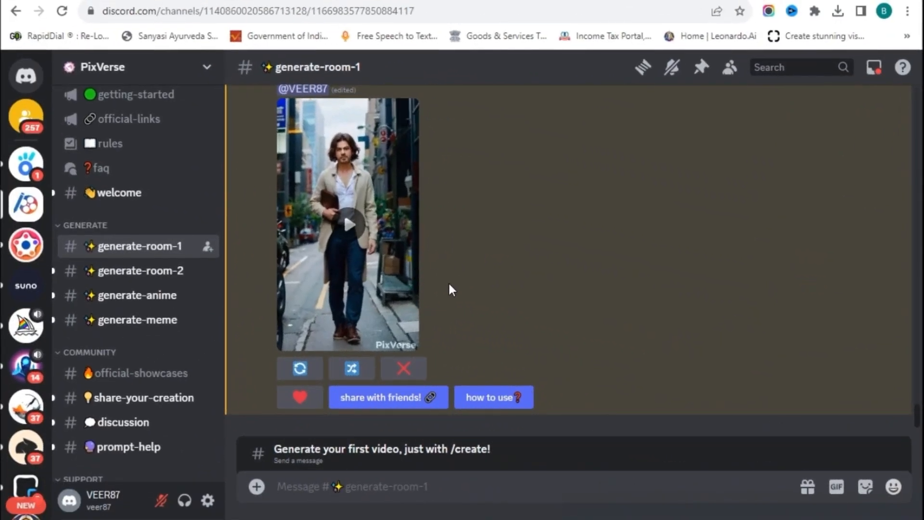
scroll(450, 269, "up", 2)
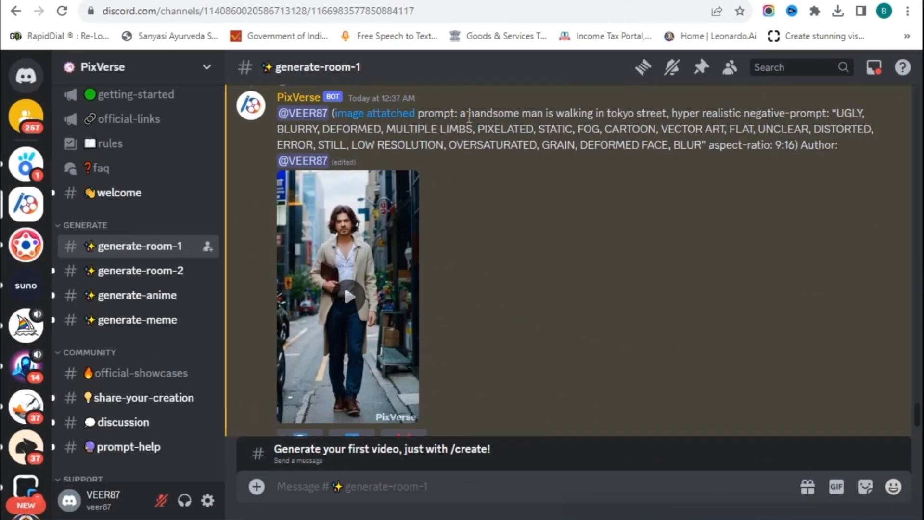